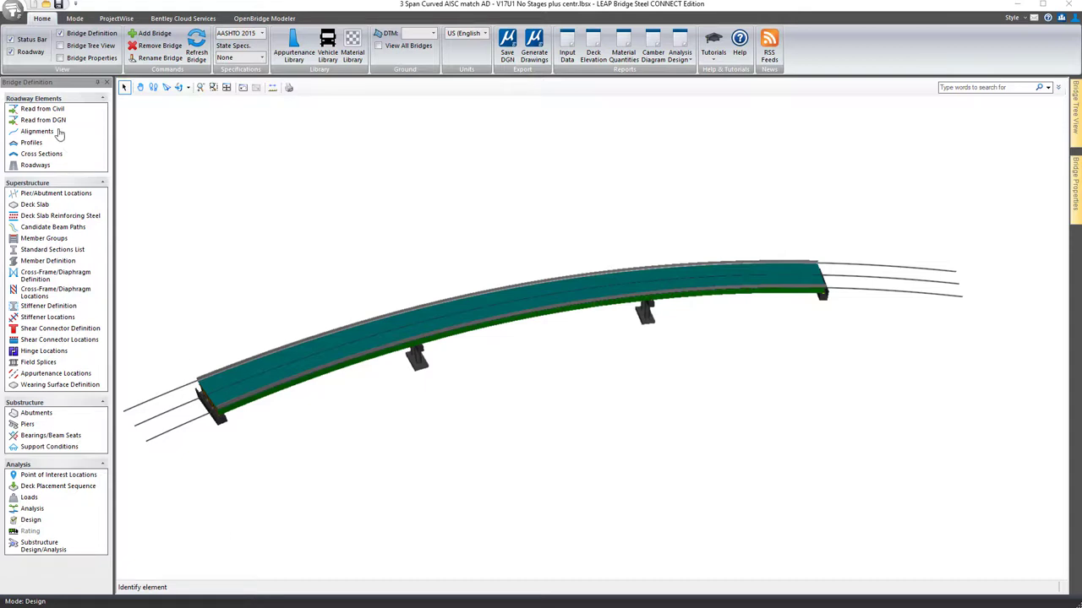
Toggle the status bar off and back on, then uncheck Roadway to hide the 3D roadway lines.
{"action": "left_click", "coordinate": [11, 39]}
{"action": "left_click", "coordinate": [11, 39]}
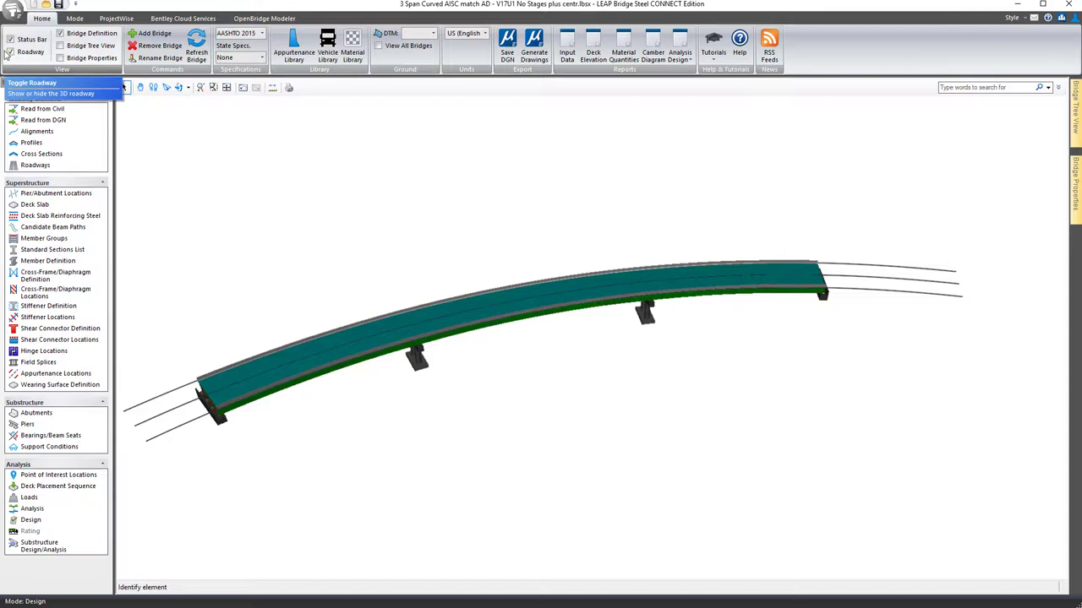
{"action": "left_click", "coordinate": [10, 53]}
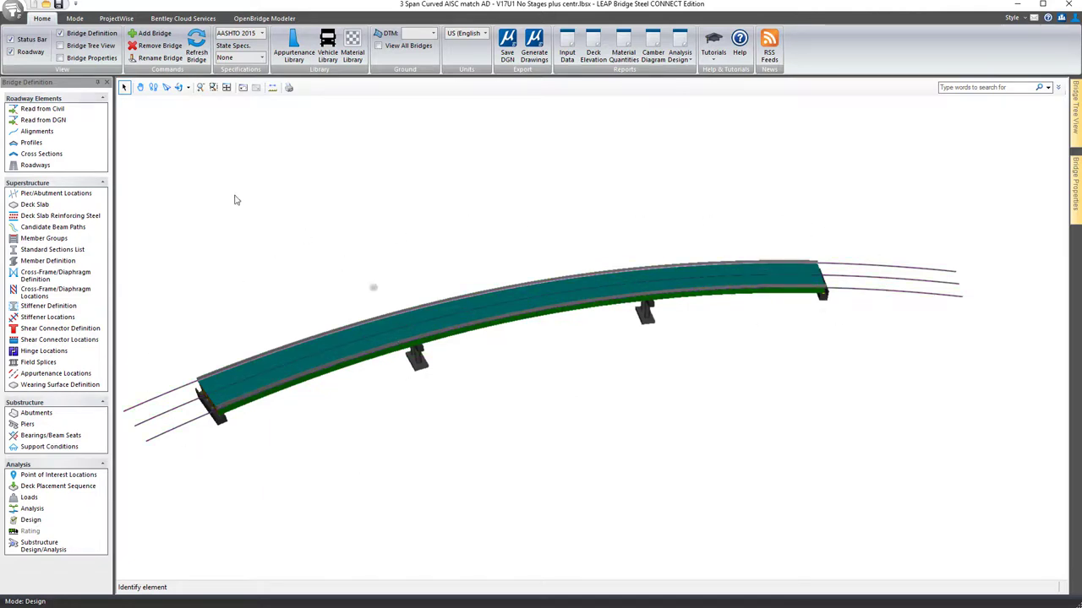
{"action": "left_click", "coordinate": [14, 53]}
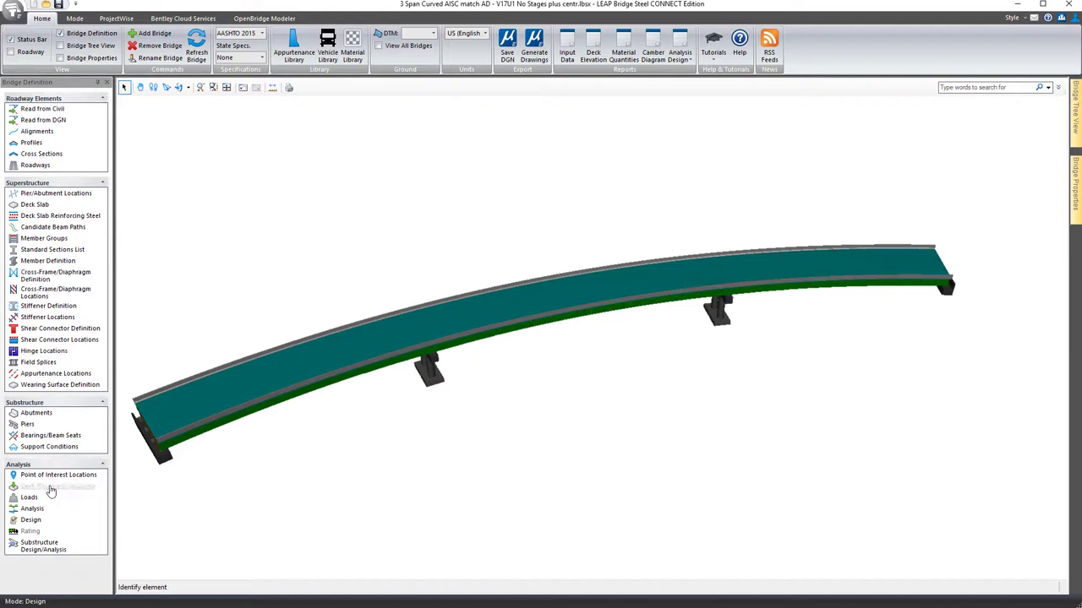
Keep Bridge Definition shown and turn on the Bridge Tree View and Bridge Properties panes.
{"action": "left_click", "coordinate": [61, 33]}
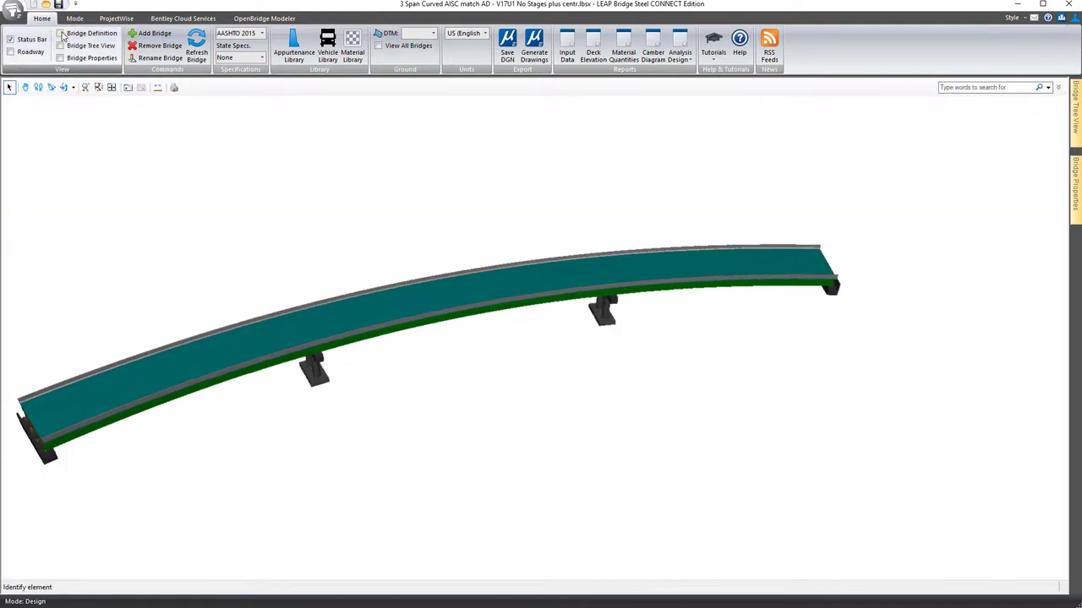
{"action": "left_click", "coordinate": [61, 33]}
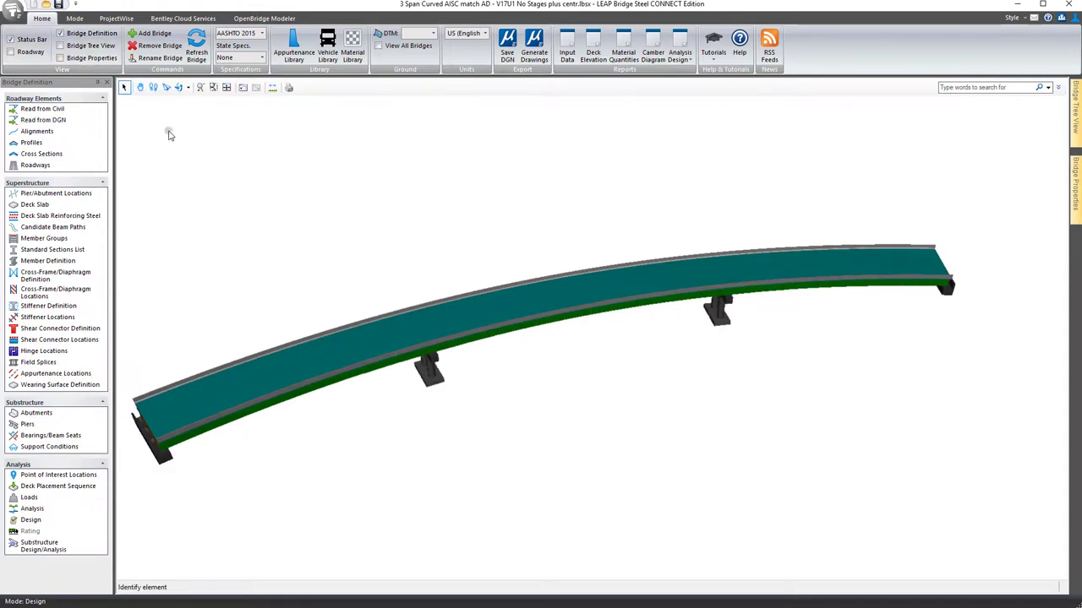
{"action": "left_click", "coordinate": [61, 45]}
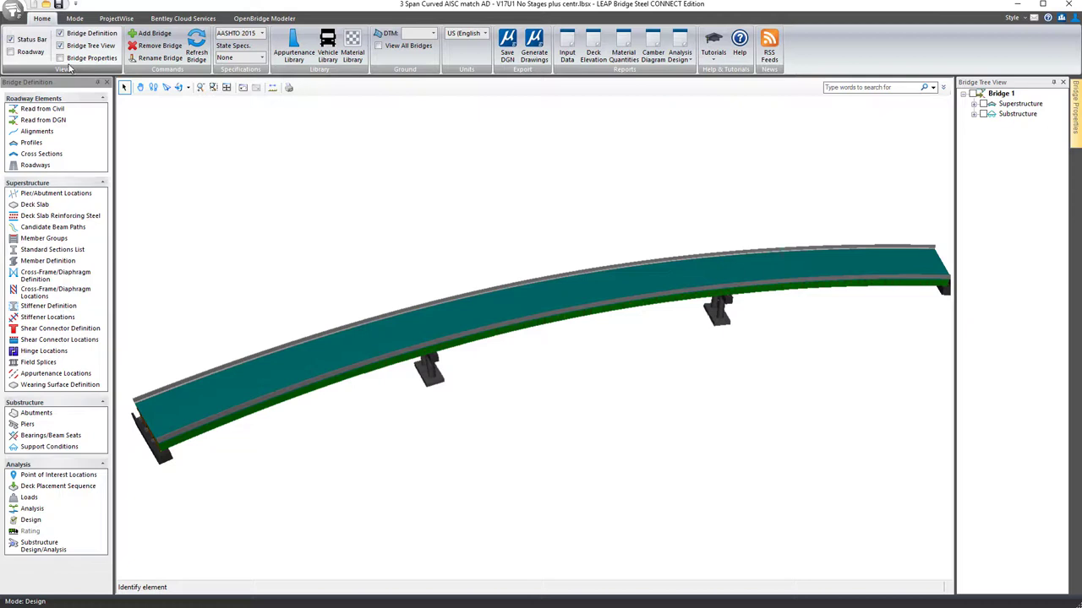
{"action": "left_click", "coordinate": [60, 58]}
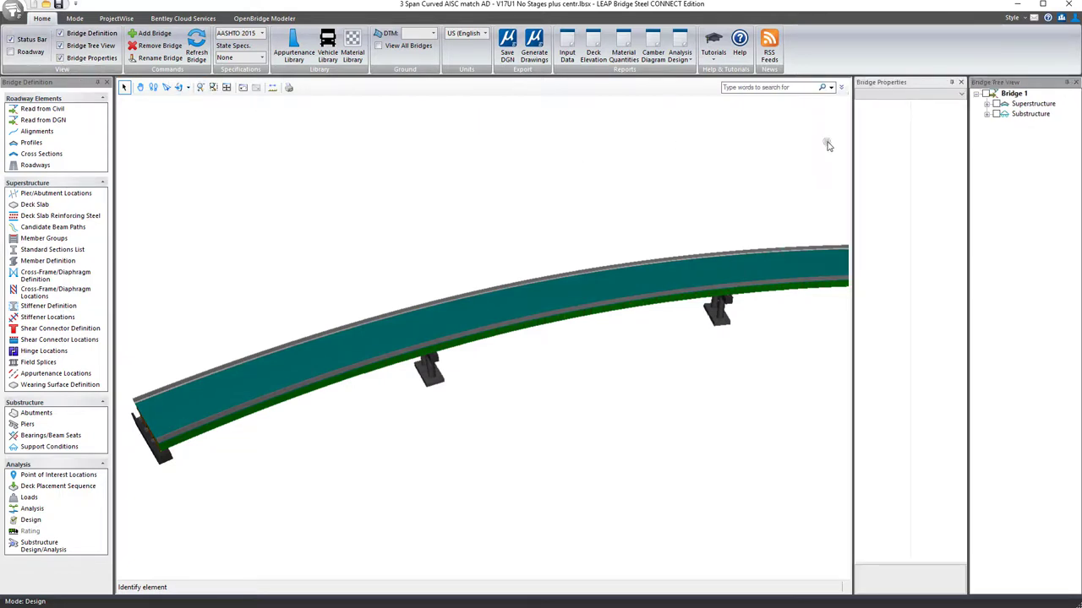
Set the Bridge Properties and Bridge Tree View panes to auto-hide.
{"action": "left_click", "coordinate": [950, 82]}
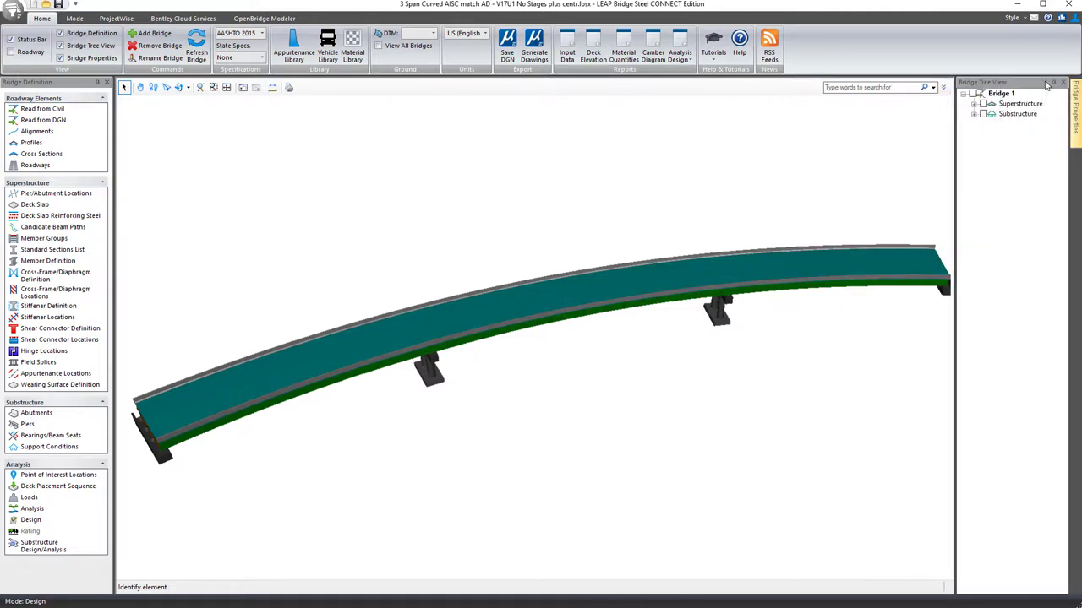
{"action": "left_click", "coordinate": [1053, 82]}
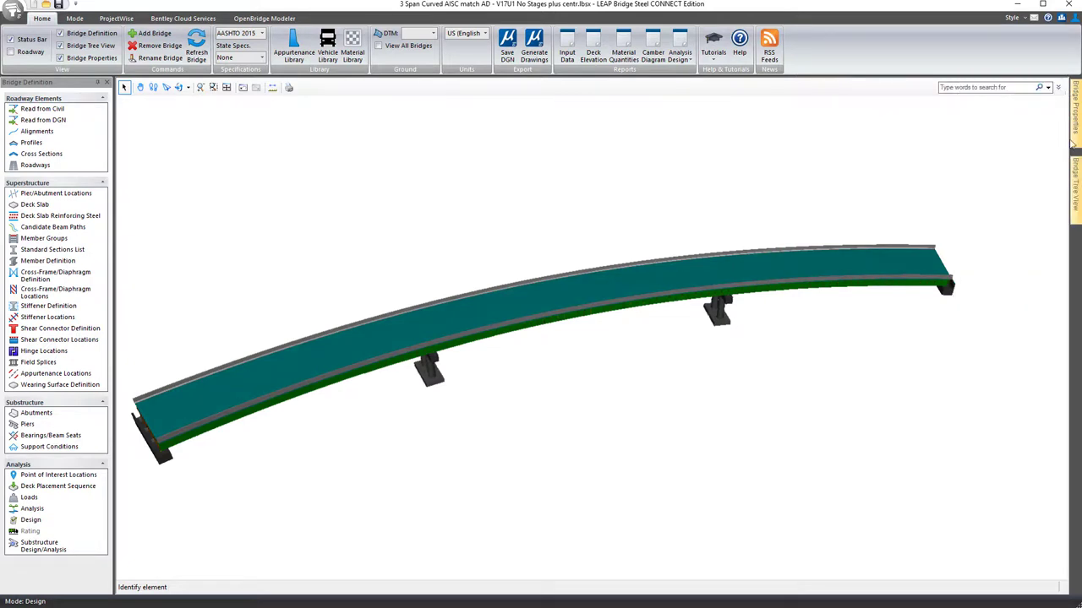
{"action": "mouse_move", "coordinate": [1077, 121]}
Dock the Bridge Tree View pane open and try, then clear, the Superstructure display filter.
{"action": "mouse_move", "coordinate": [1073, 175]}
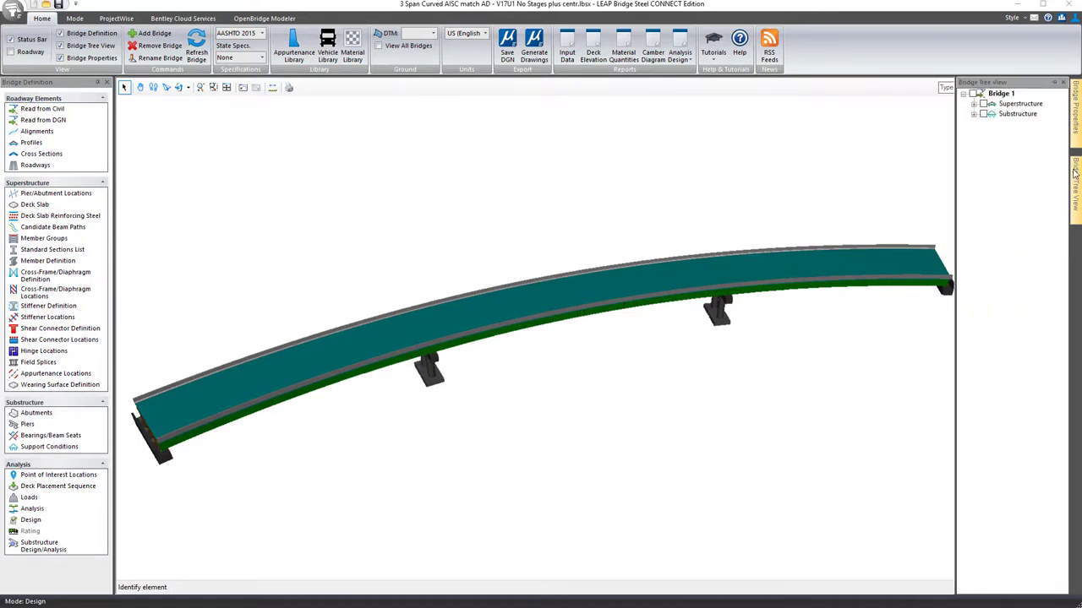
{"action": "left_click", "coordinate": [1054, 82]}
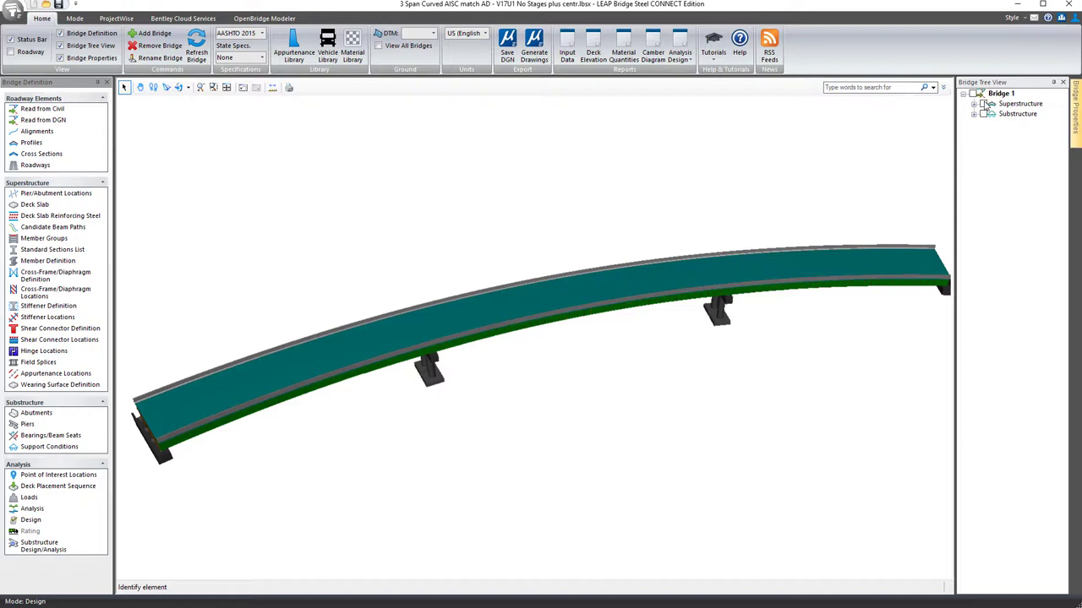
{"action": "left_click", "coordinate": [986, 103]}
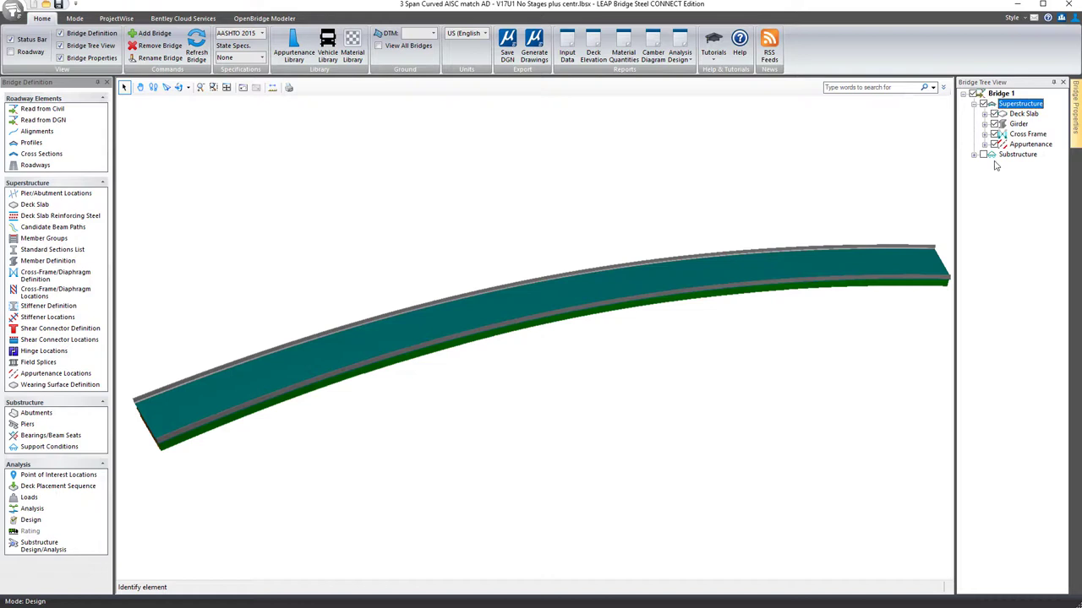
{"action": "left_click", "coordinate": [984, 103]}
Show only Girder and Cross Frame members under Superstructure, then select the Rotate View tool.
{"action": "left_click", "coordinate": [974, 104]}
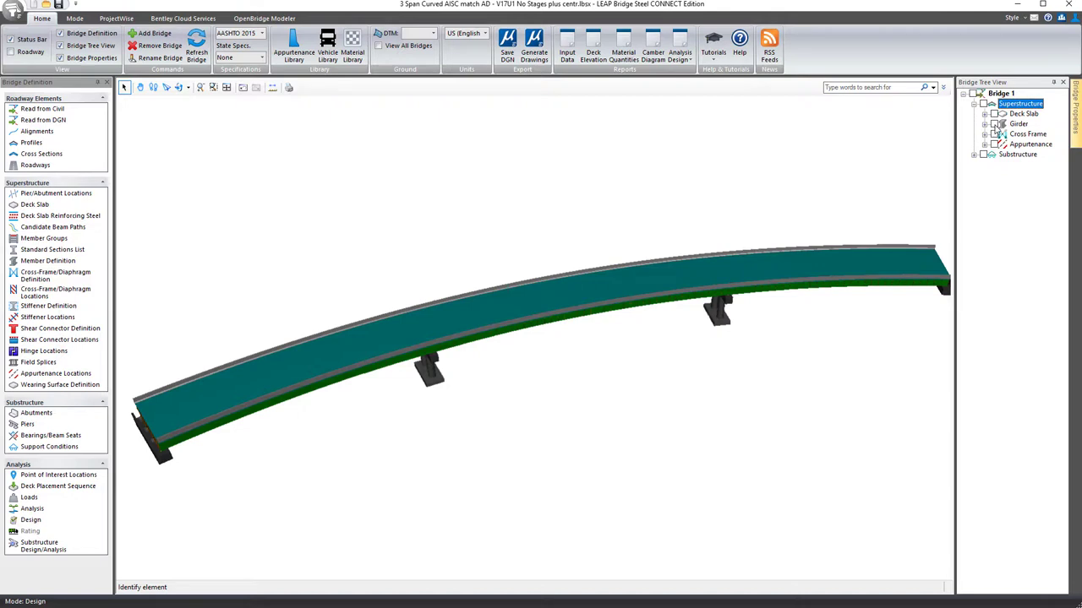
{"action": "left_click", "coordinate": [995, 124]}
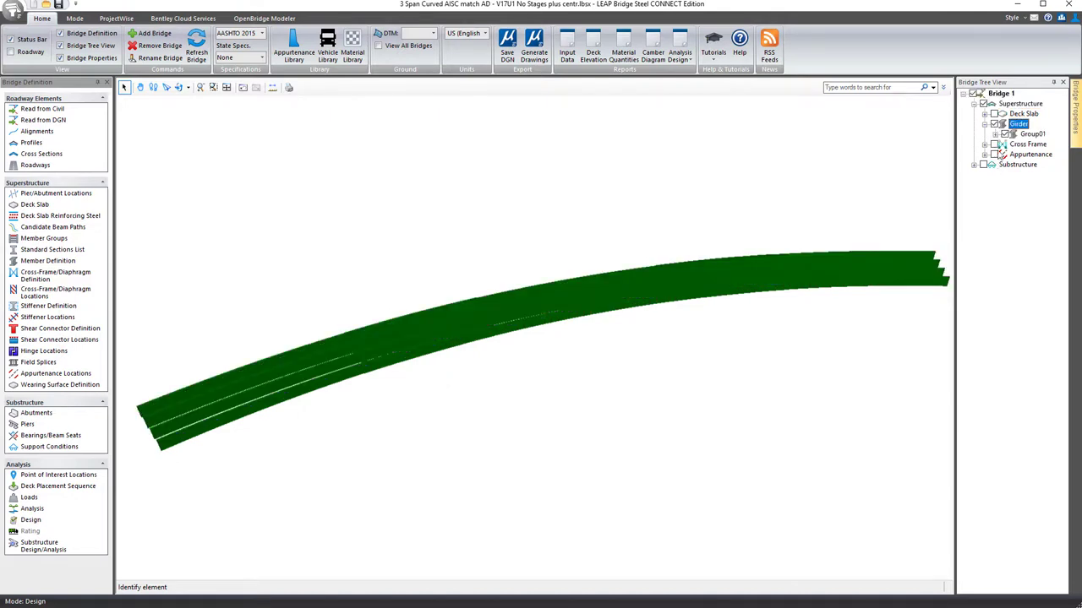
{"action": "left_click", "coordinate": [995, 145]}
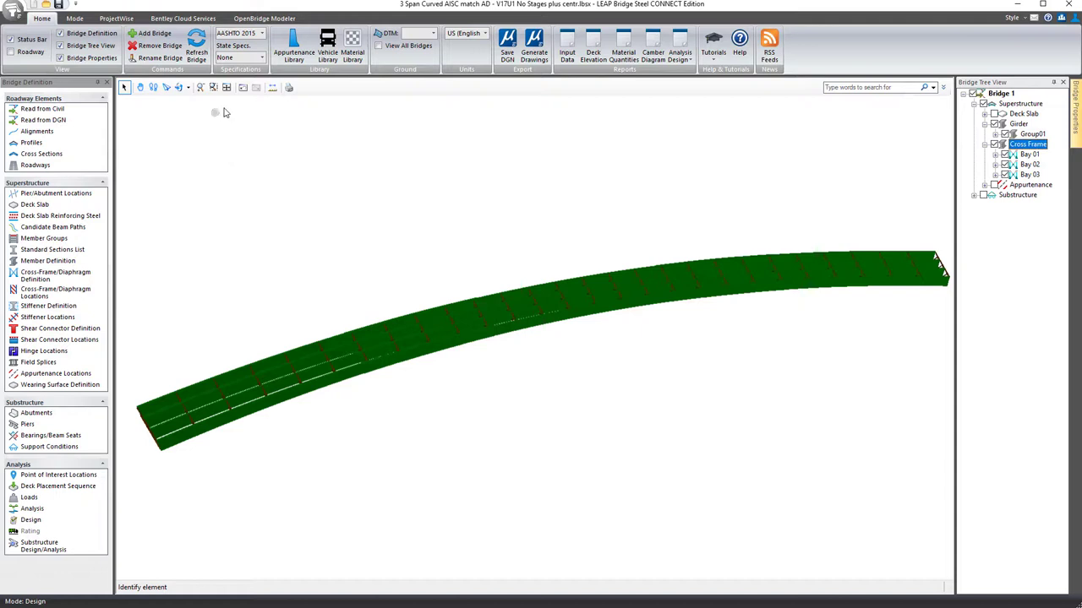
{"action": "left_click", "coordinate": [178, 87]}
{"action": "left_click", "coordinate": [216, 329]}
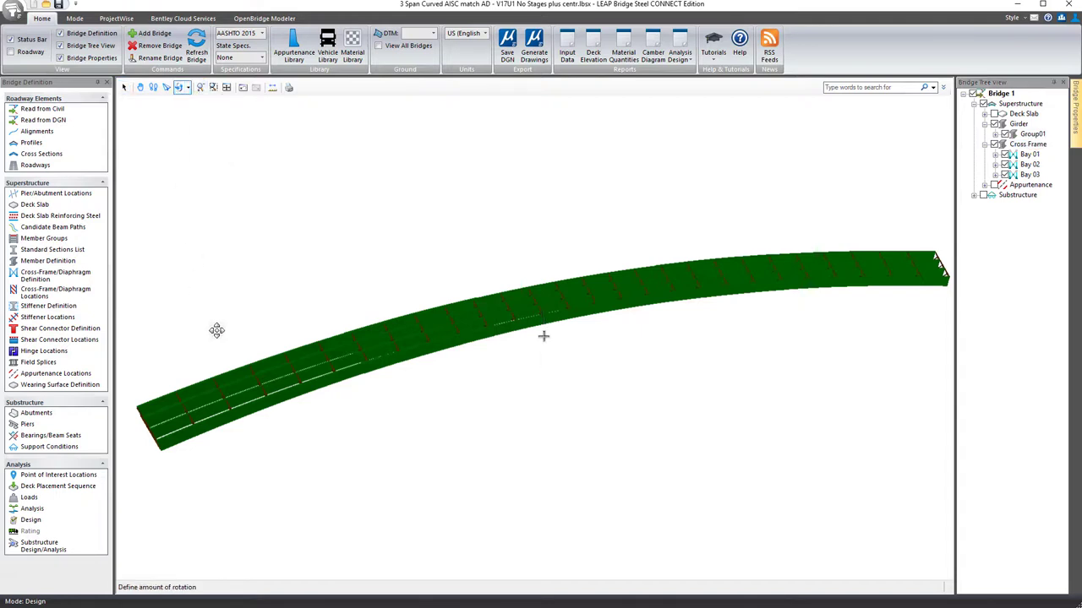
Pan and zoom to look end-on along the girders, then auto-hide the Bridge Tree View pane.
{"action": "left_click", "coordinate": [481, 248]}
{"action": "right_click", "coordinate": [481, 248]}
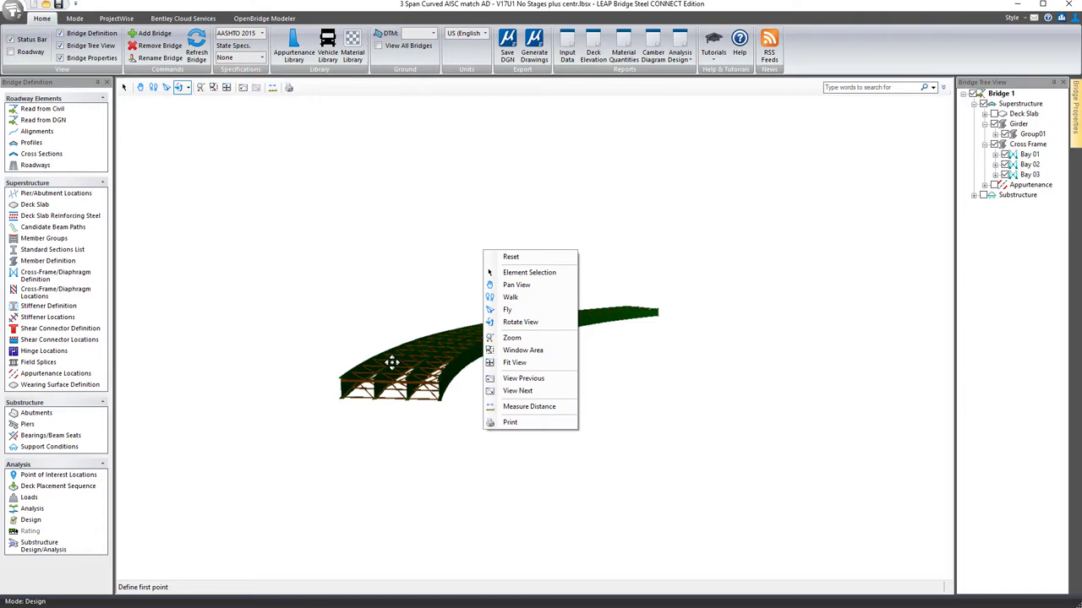
{"action": "left_click", "coordinate": [516, 285]}
{"action": "scroll", "coordinate": [349, 376], "scroll_direction": "up", "scroll_amount": 5}
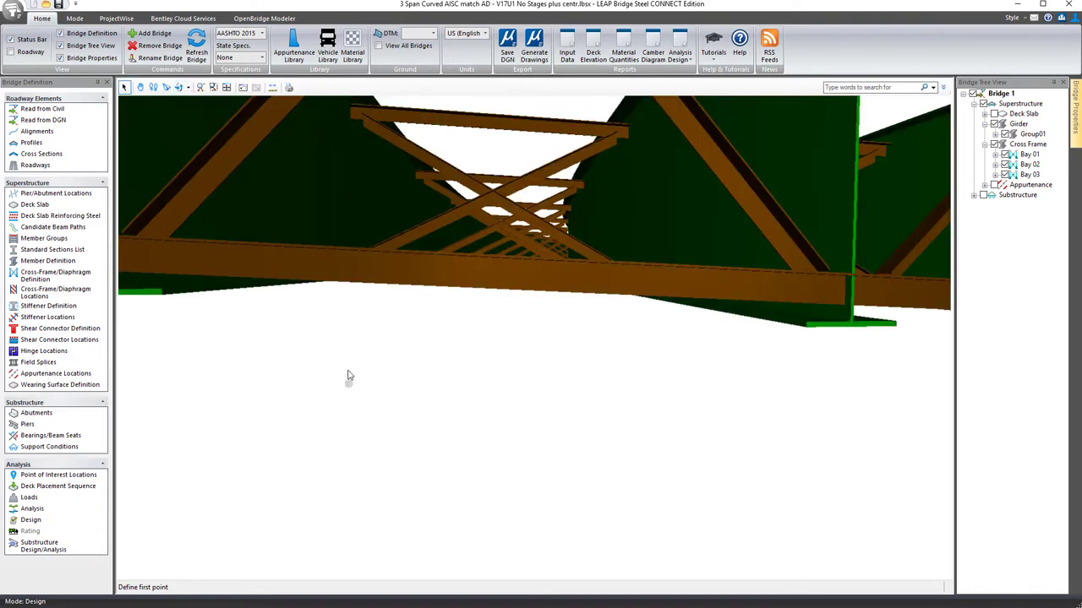
{"action": "scroll", "coordinate": [367, 344], "scroll_direction": "down", "scroll_amount": 3}
{"action": "scroll", "coordinate": [260, 354], "scroll_direction": "down", "scroll_amount": 3}
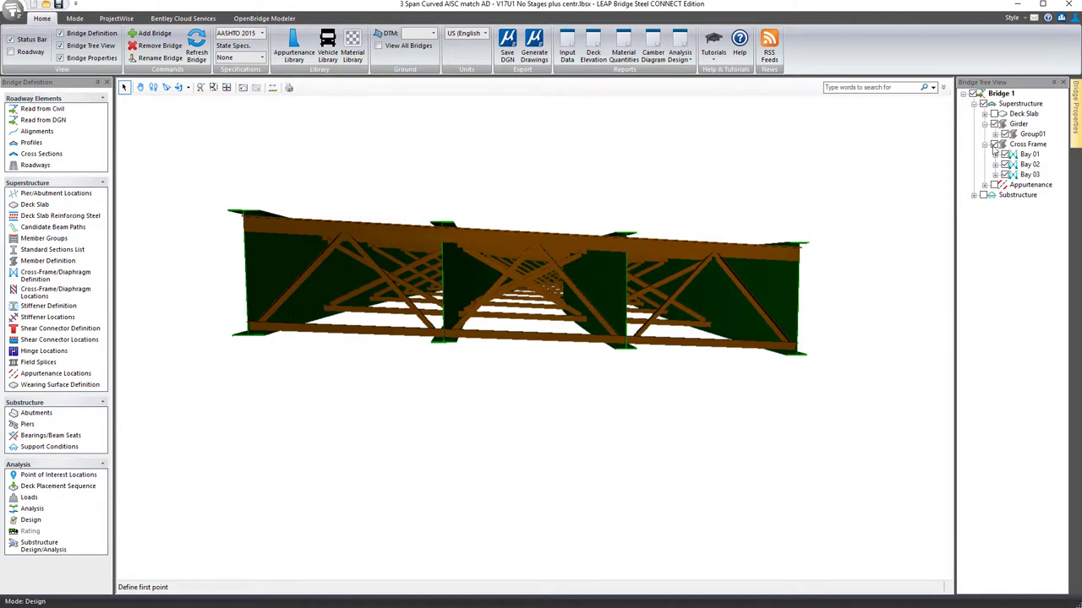
{"action": "left_click", "coordinate": [1054, 83]}
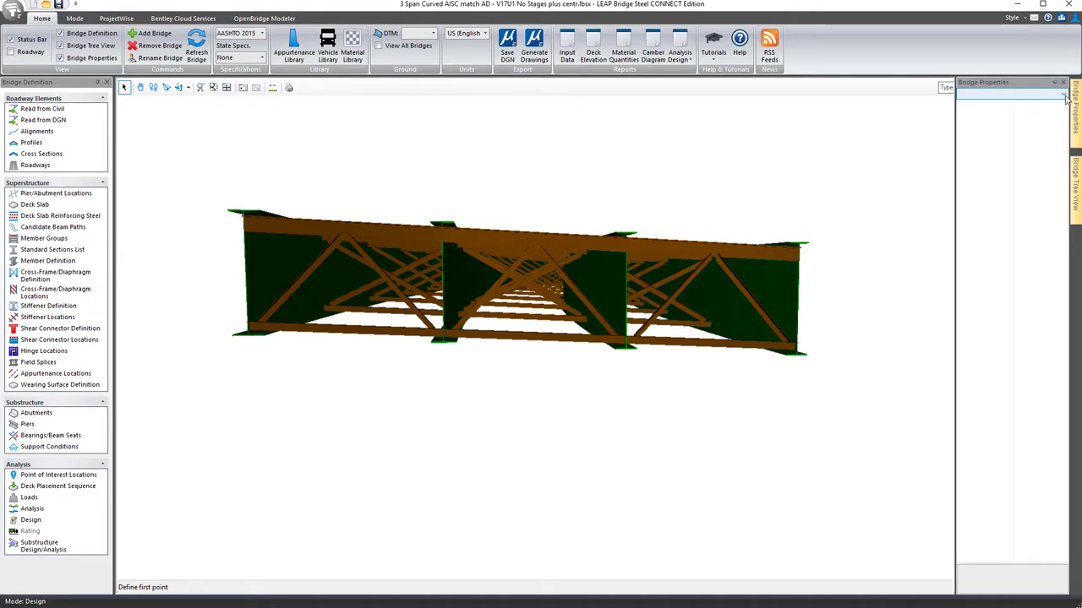
Dock Bridge Properties and select the middle cross frame, Bay_02 Cross-Frame01, to list its properties.
{"action": "left_click", "coordinate": [1054, 82]}
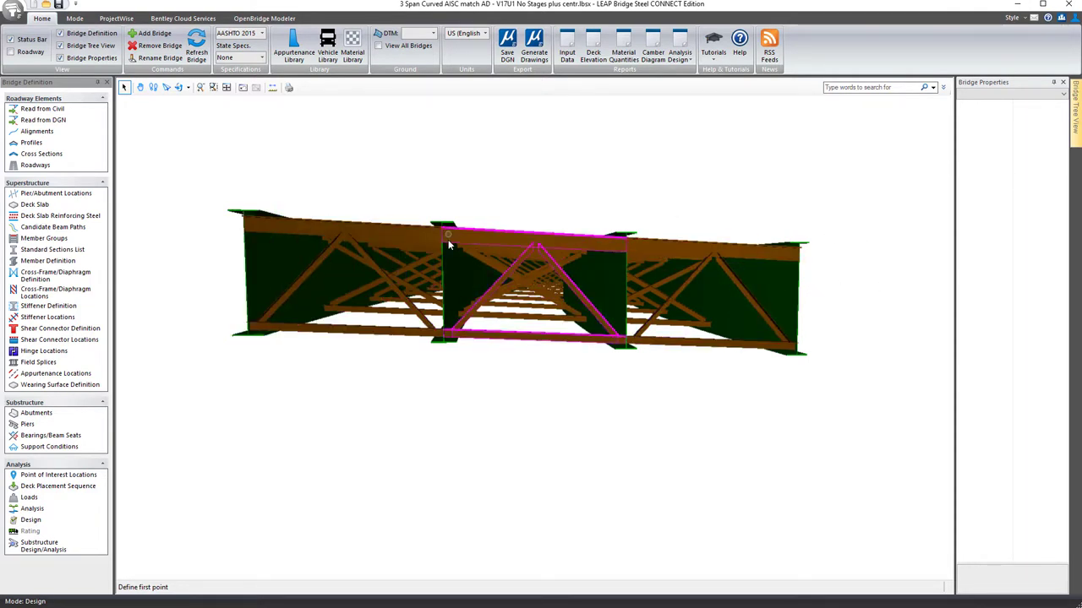
{"action": "left_click", "coordinate": [530, 248]}
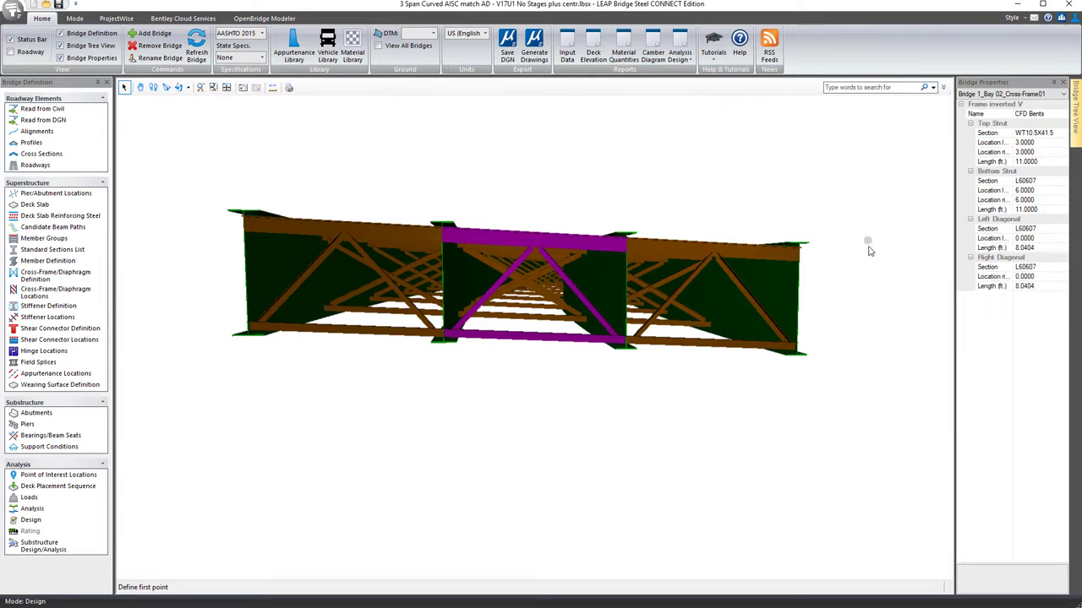
Select the right girder, Member 04, to view its I-girder properties, then auto-hide Bridge Properties.
{"action": "left_click", "coordinate": [878, 292]}
{"action": "left_click", "coordinate": [789, 288]}
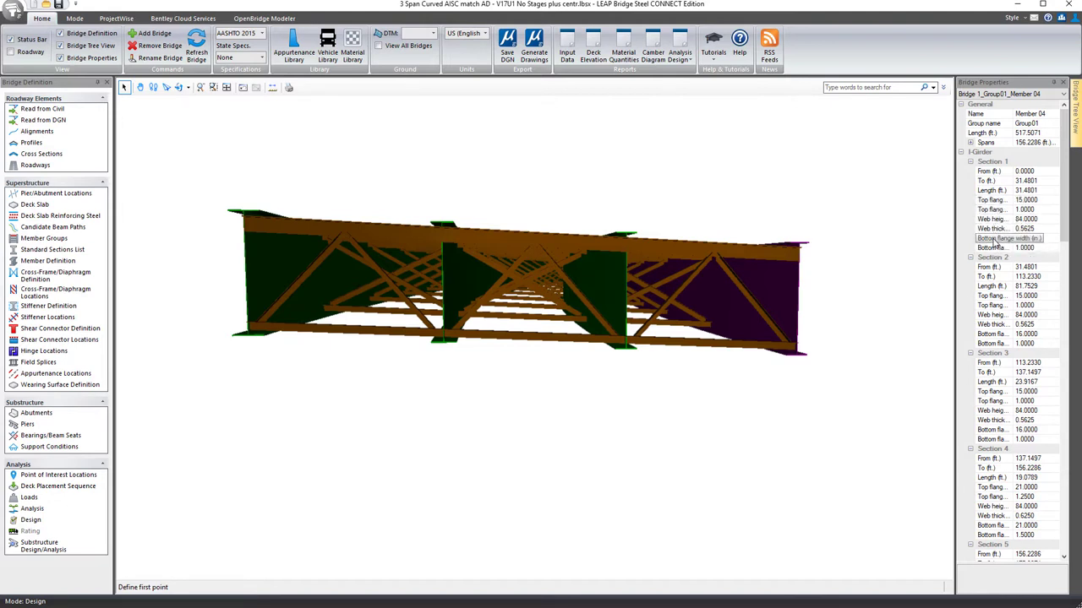
{"action": "left_click", "coordinate": [1055, 82]}
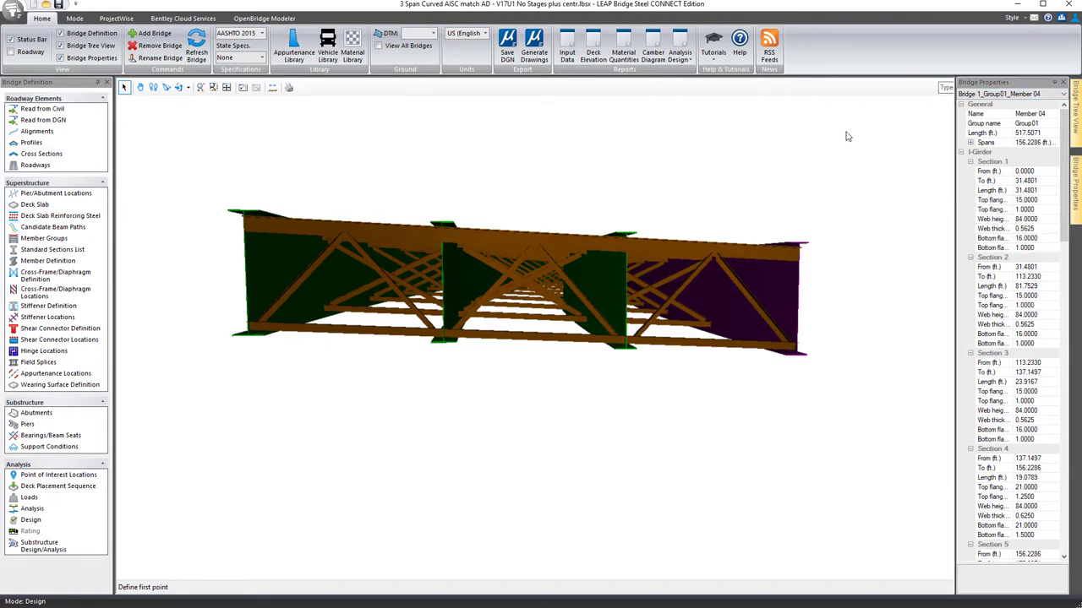